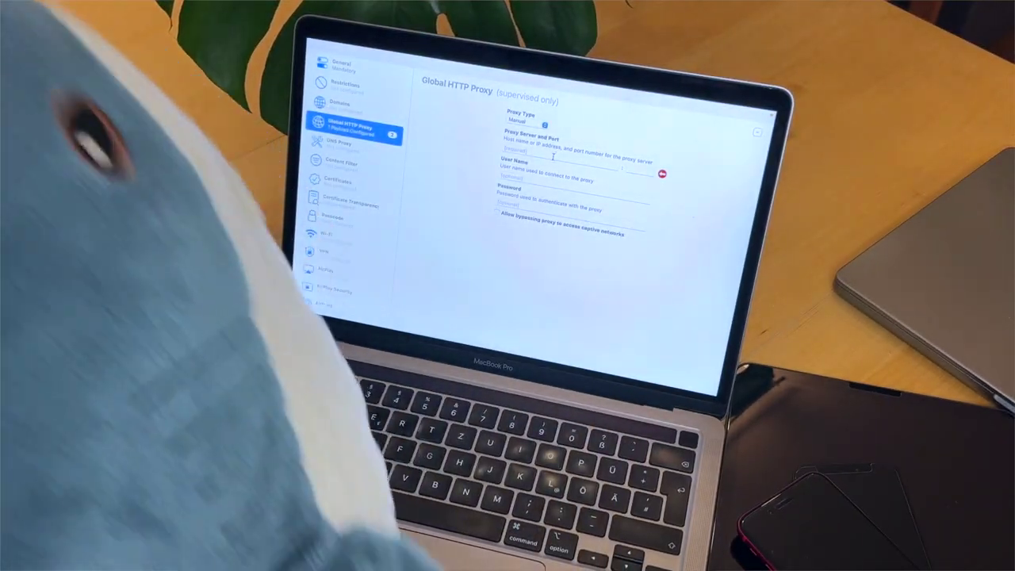
- Set the global HTTP proxy to server localhost, port 1234, and enter a proxy user name
left_click(552, 156)
type("localhost")
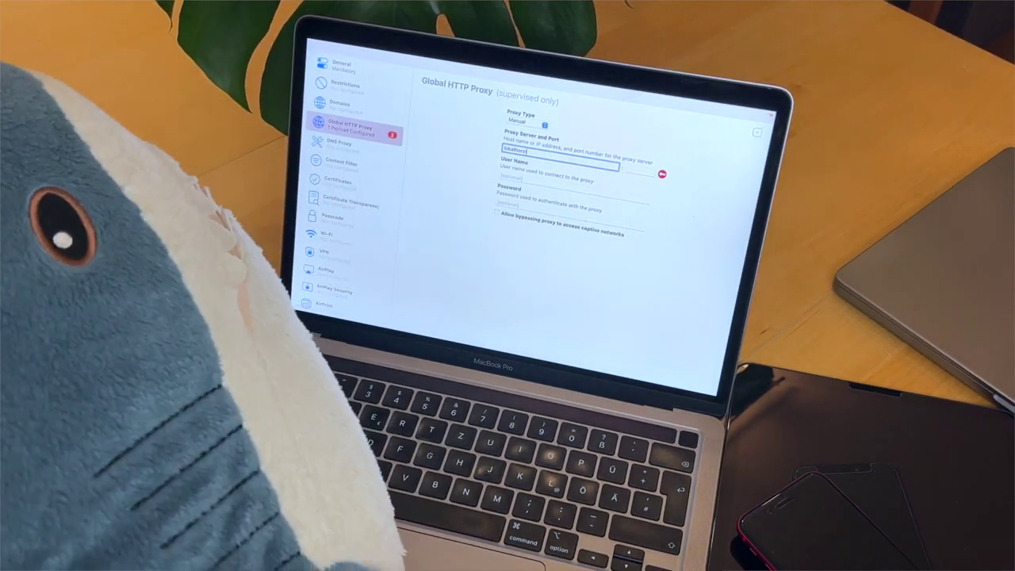
key("Tab")
type("1234")
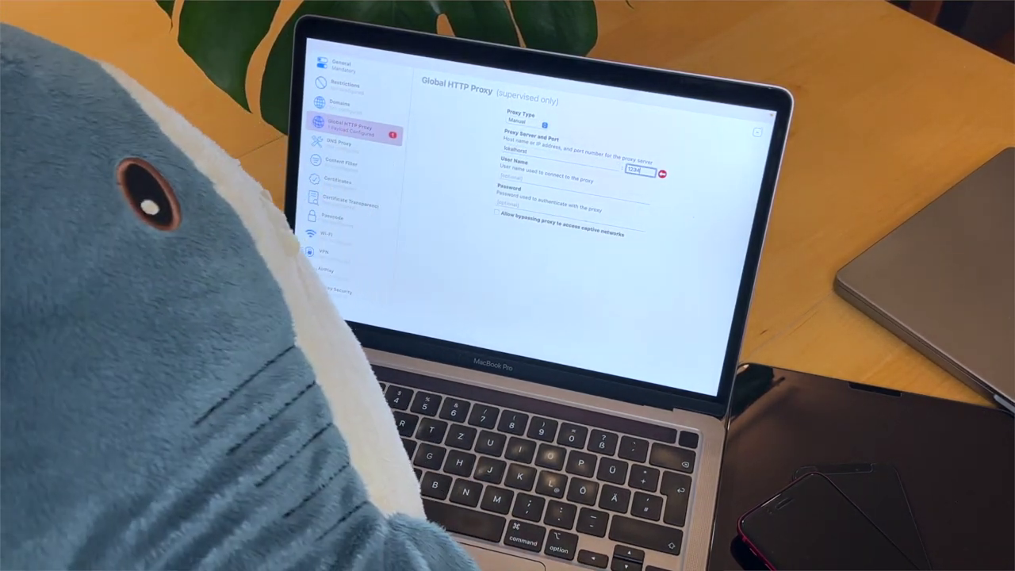
key("Tab")
type("YM Th8")
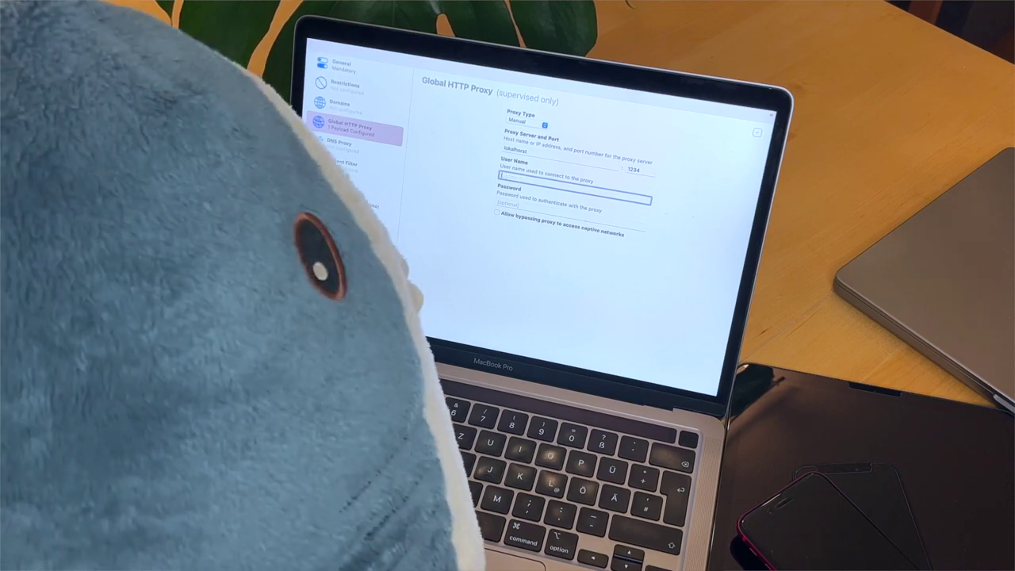
type(" WI")
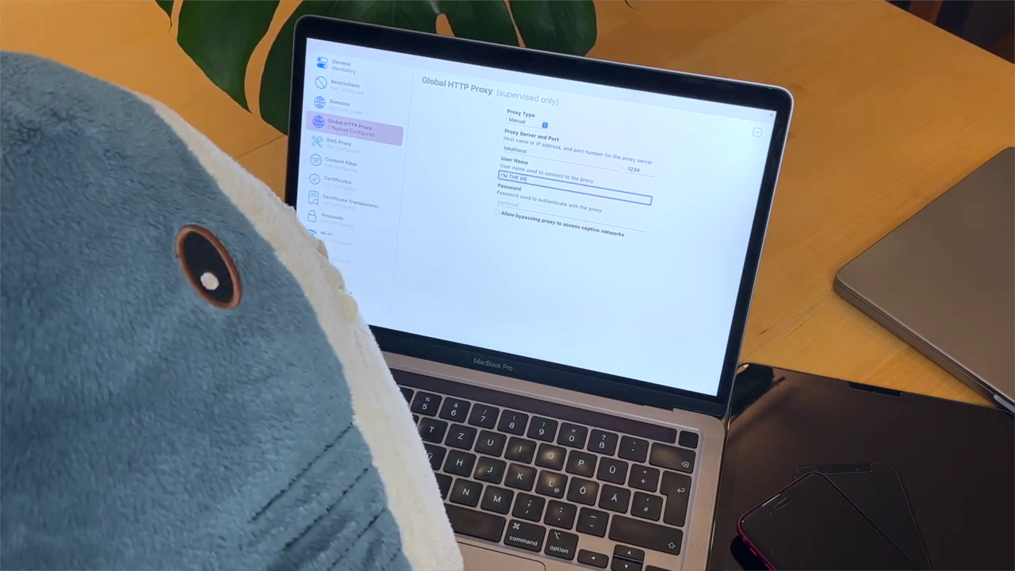
type("RESHARK SNIFF")
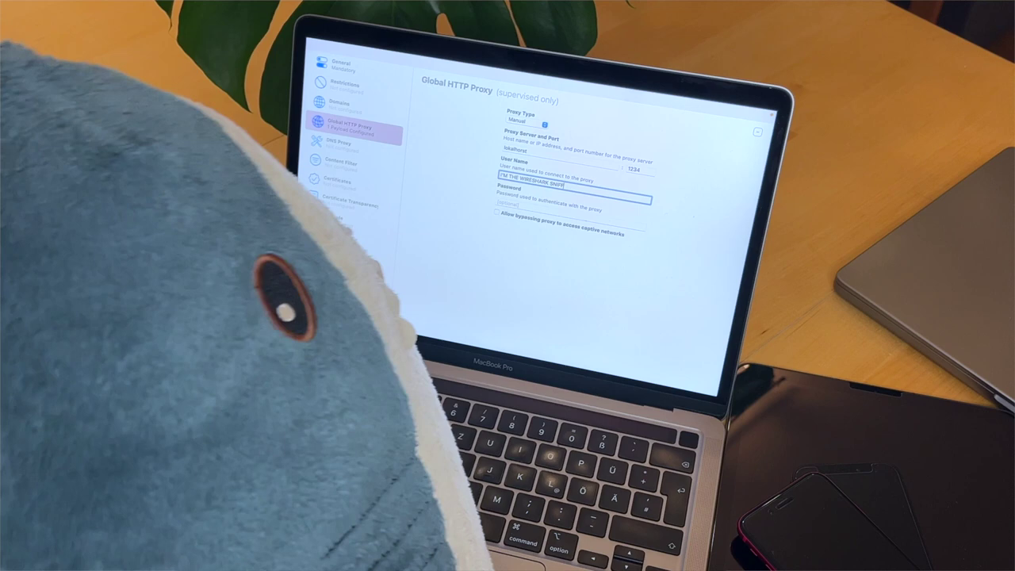
type("ING ALL YOUR TRAFFI")
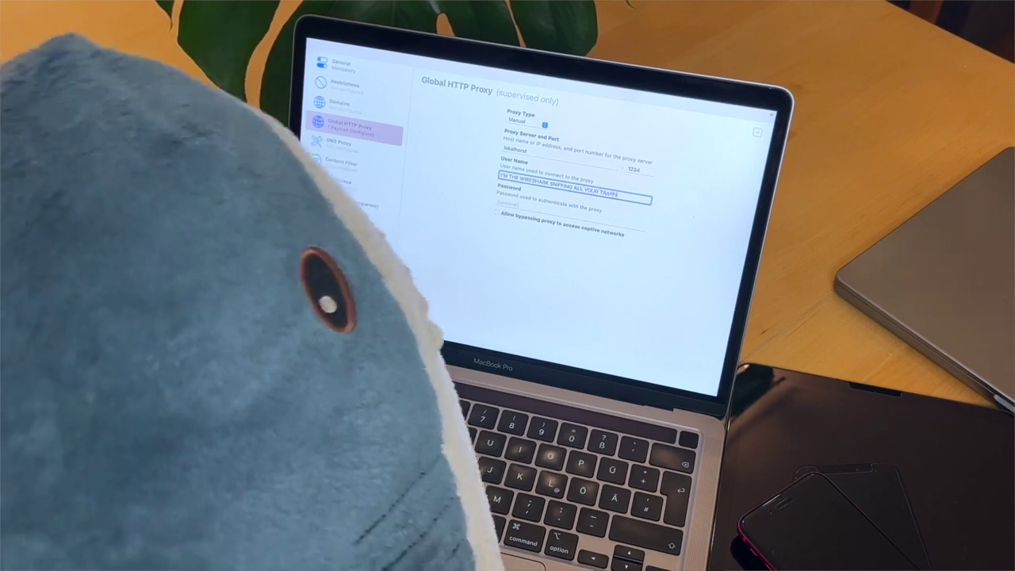
type("C********")
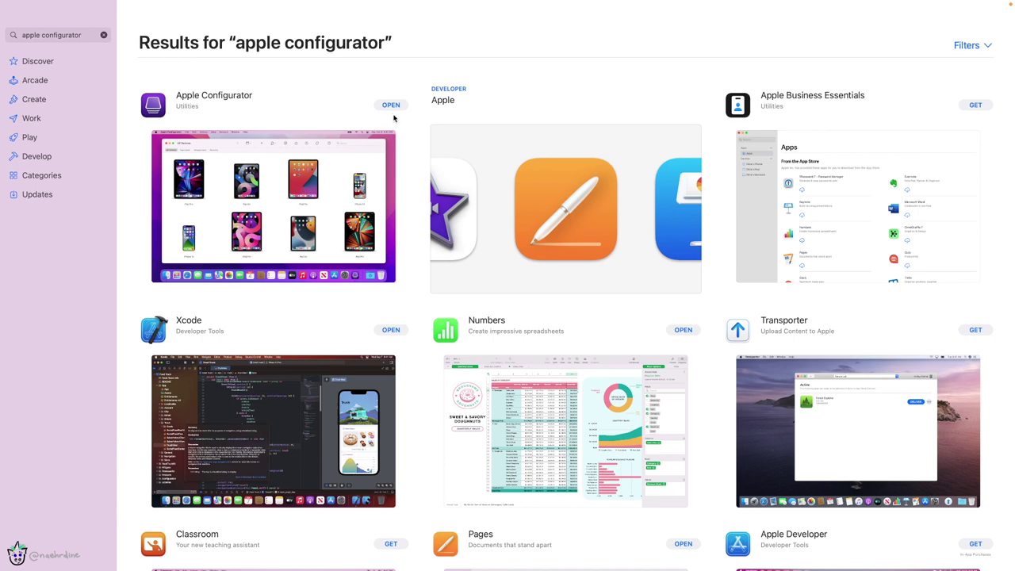
- Launch Apple Configurator from the App Store search results
left_click(345, 169)
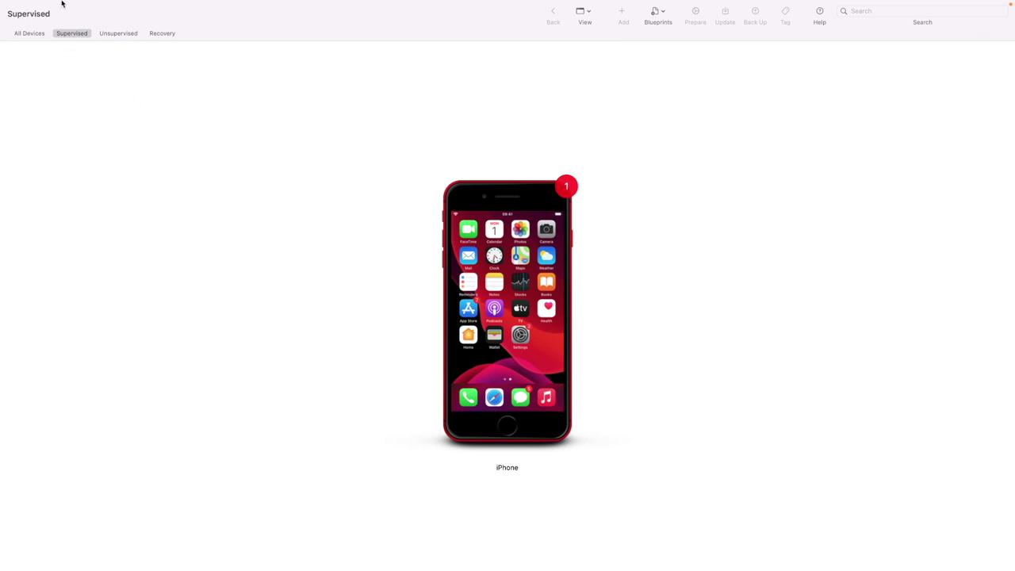
- Create a new profile, add a Global HTTP Proxy payload, and view the DNS Proxy section
mouse_move(64, 3)
left_click(112, 7)
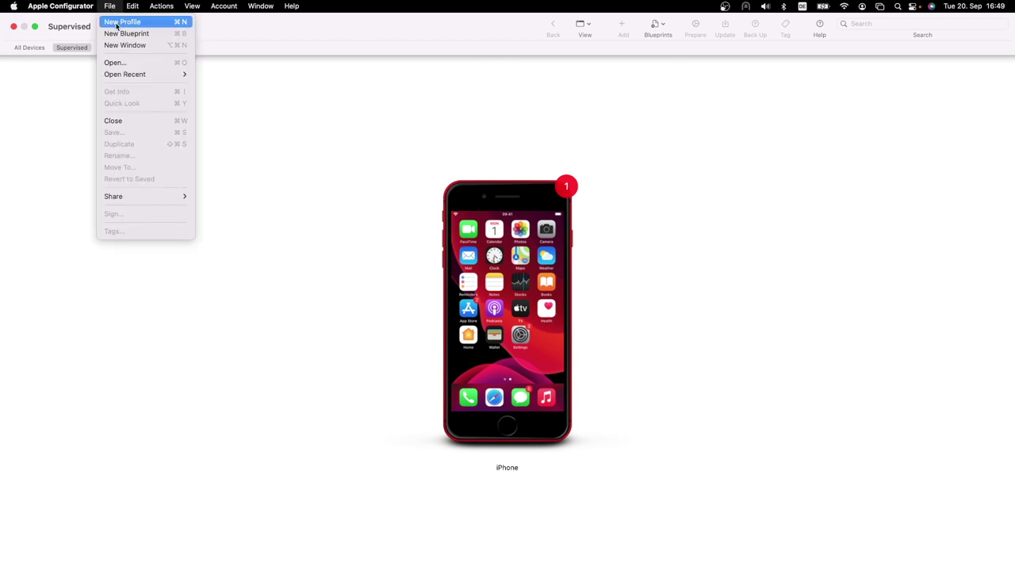
left_click(117, 24)
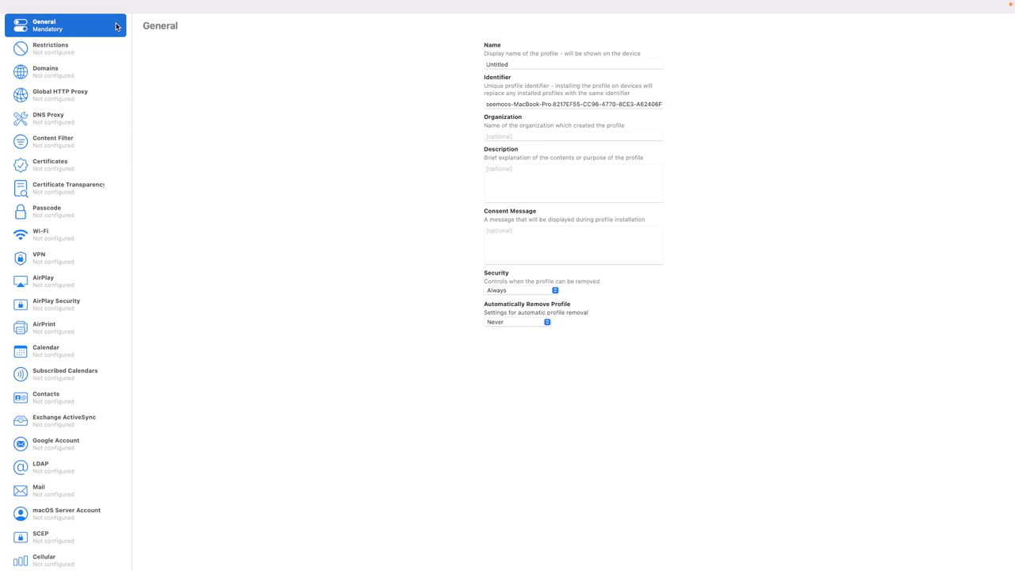
left_click(86, 97)
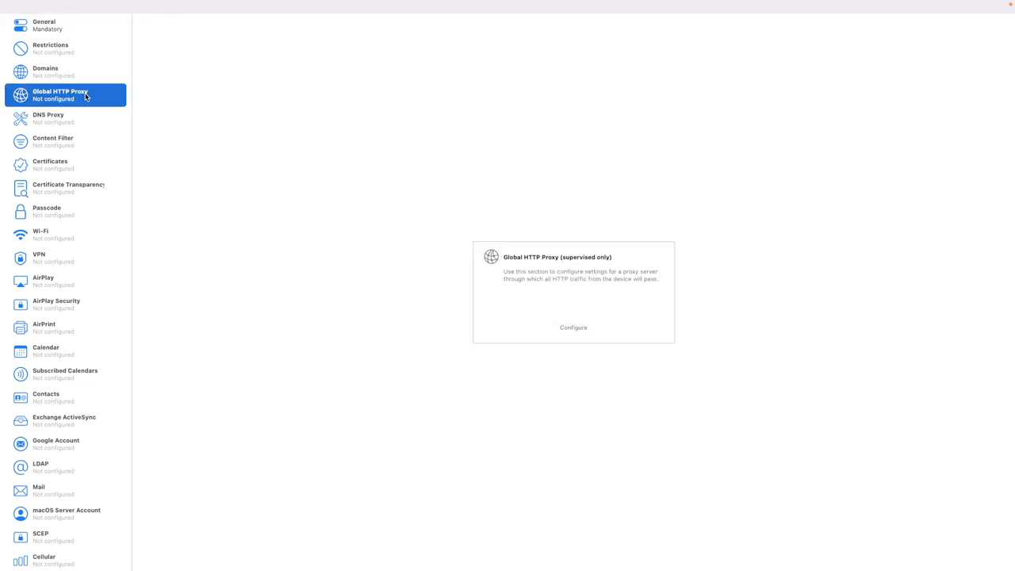
left_click(572, 327)
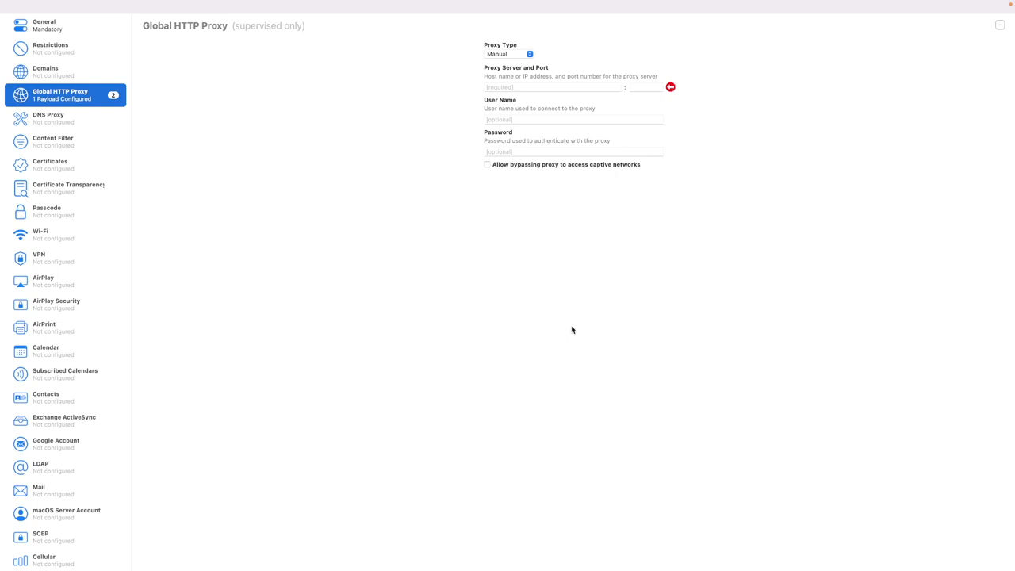
left_click(104, 120)
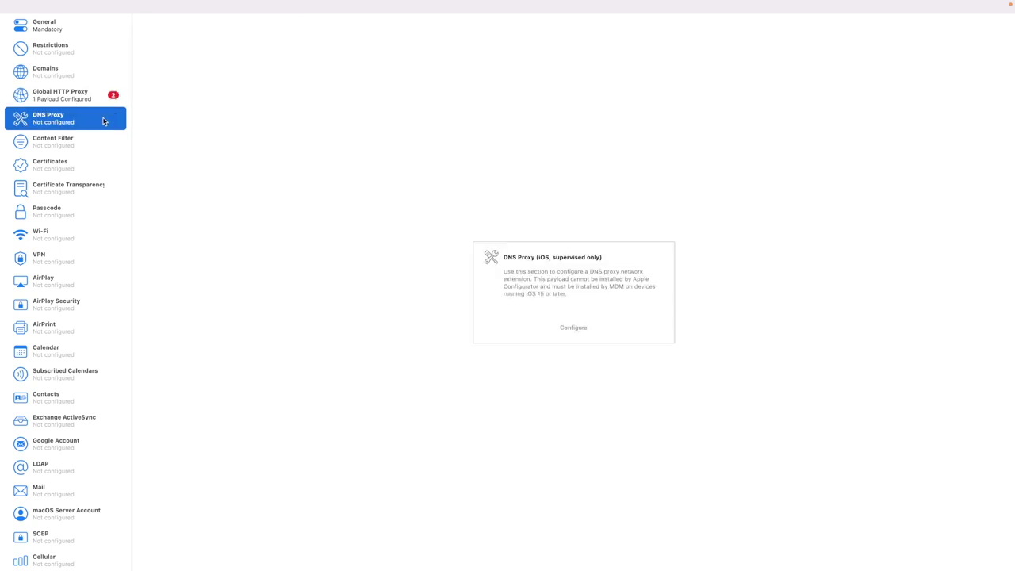
- View the profile's Certificates section and browse the payload list
left_click(79, 172)
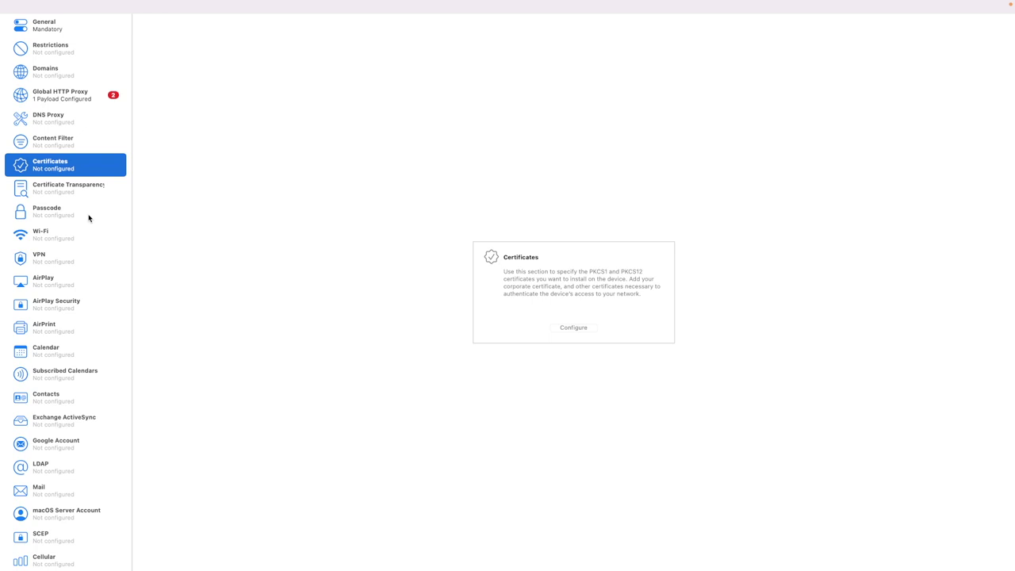
scroll(89, 217, "down", 5)
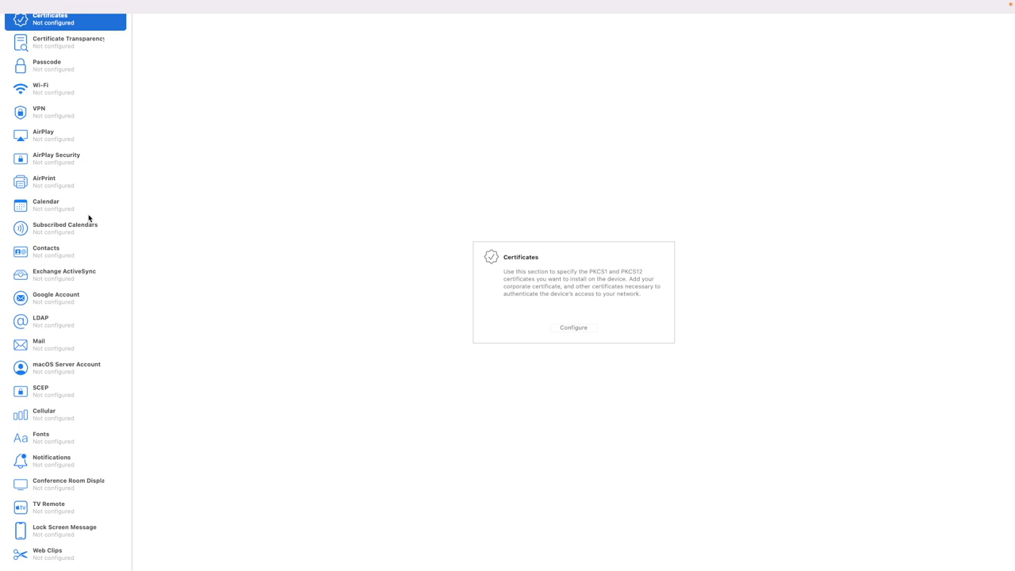
scroll(88, 217, "up", 5)
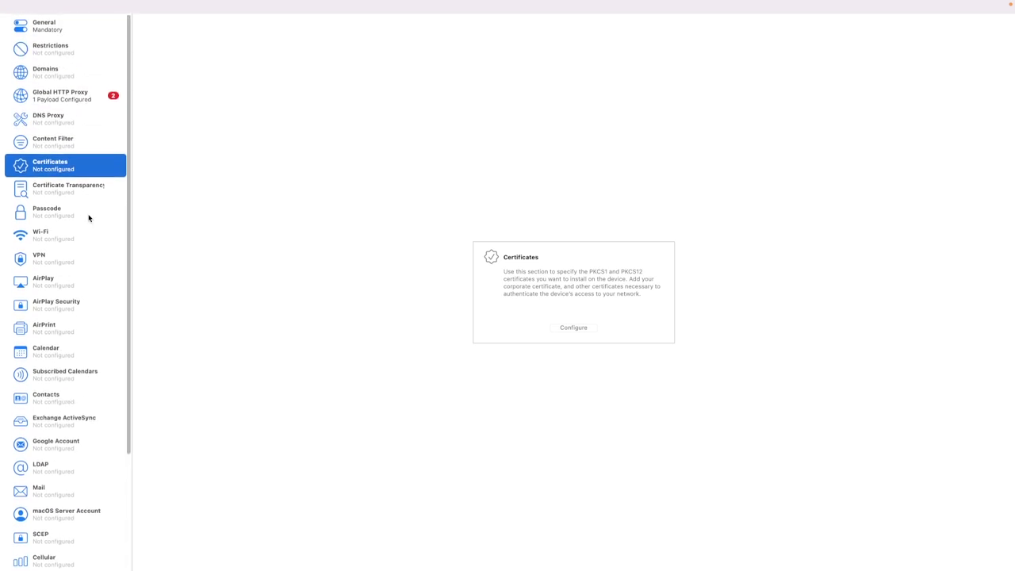
- Add a Restrictions payload that defers software updates for 90 days
left_click(92, 52)
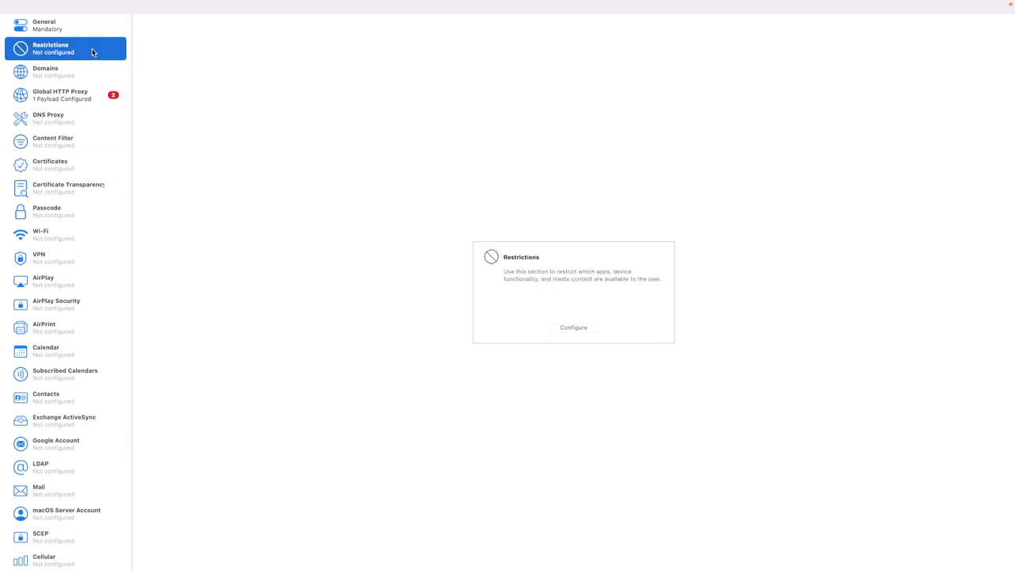
left_click(578, 329)
scroll(634, 295, "down", 15)
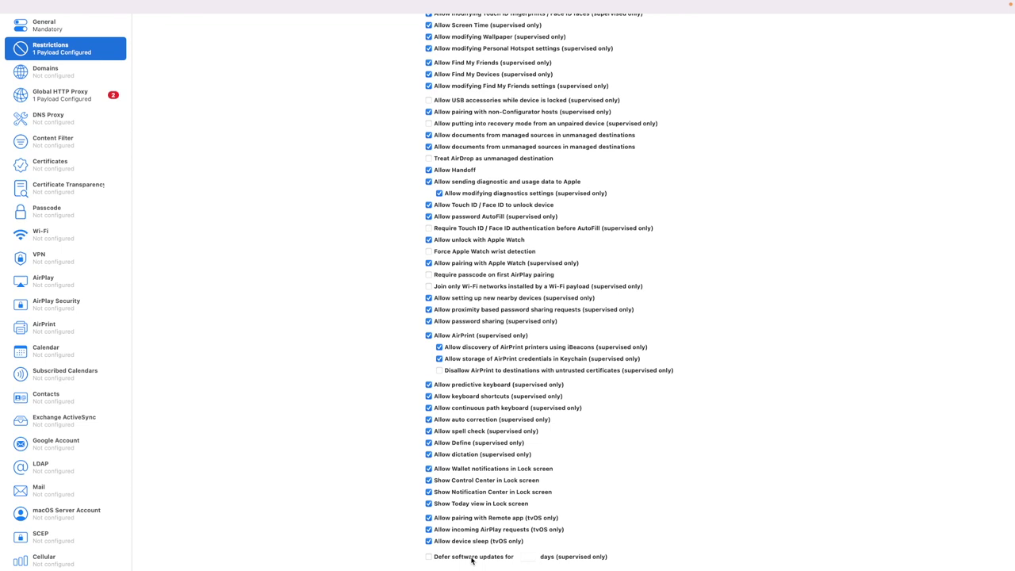
left_click(429, 556)
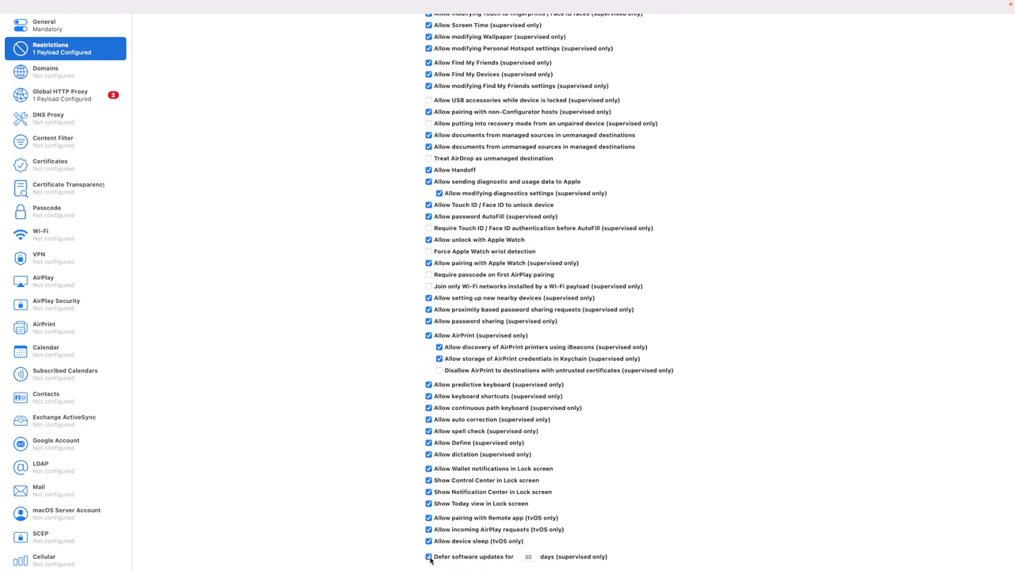
left_click(529, 557)
type("90")
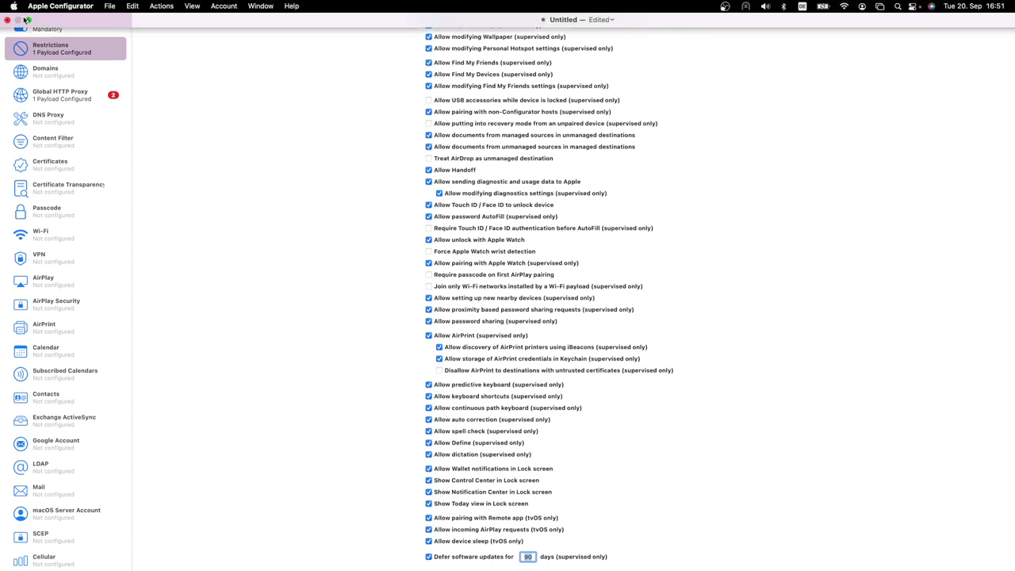
- Close the profile without saving and list the available blueprints, including 90 day delay
left_click(8, 19)
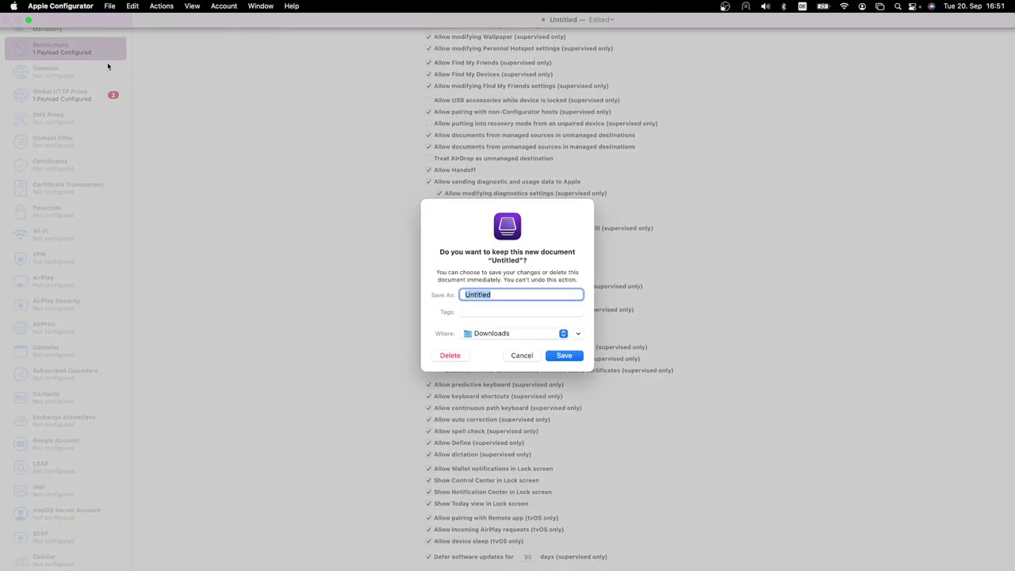
left_click(521, 355)
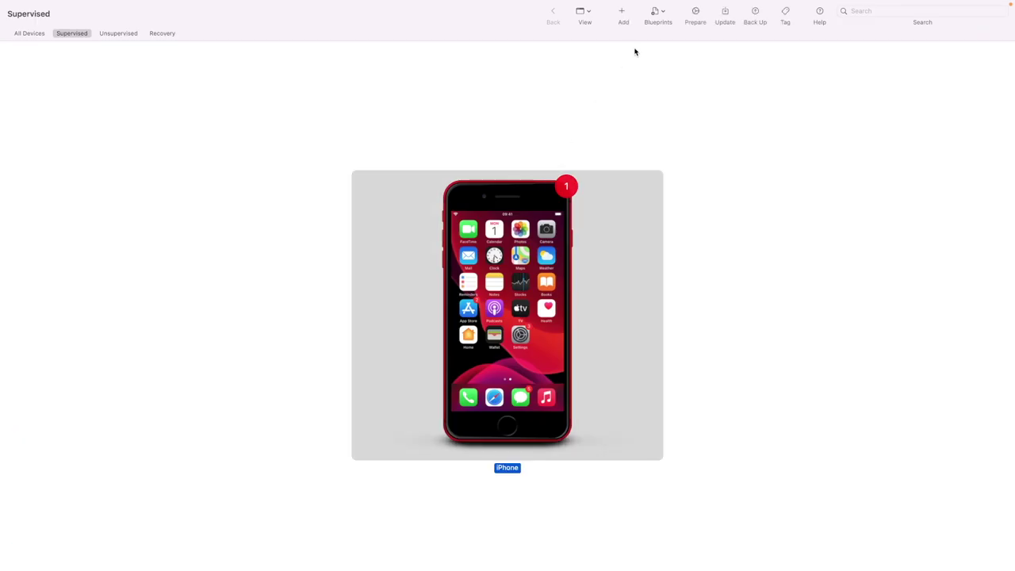
left_click(657, 12)
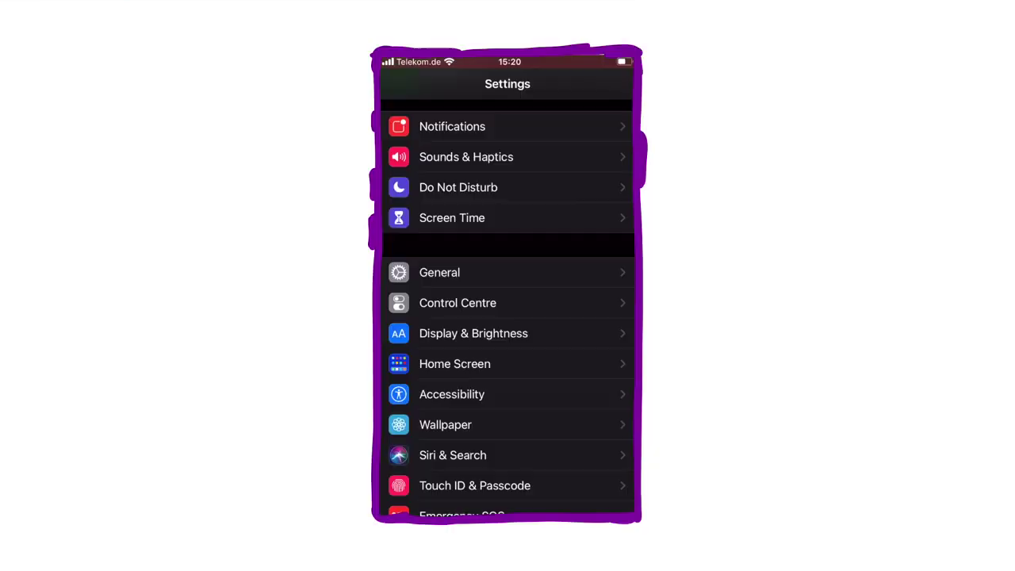
- On the iPhone, view the Delay profile's two restrictions under General settings
left_click(439, 272)
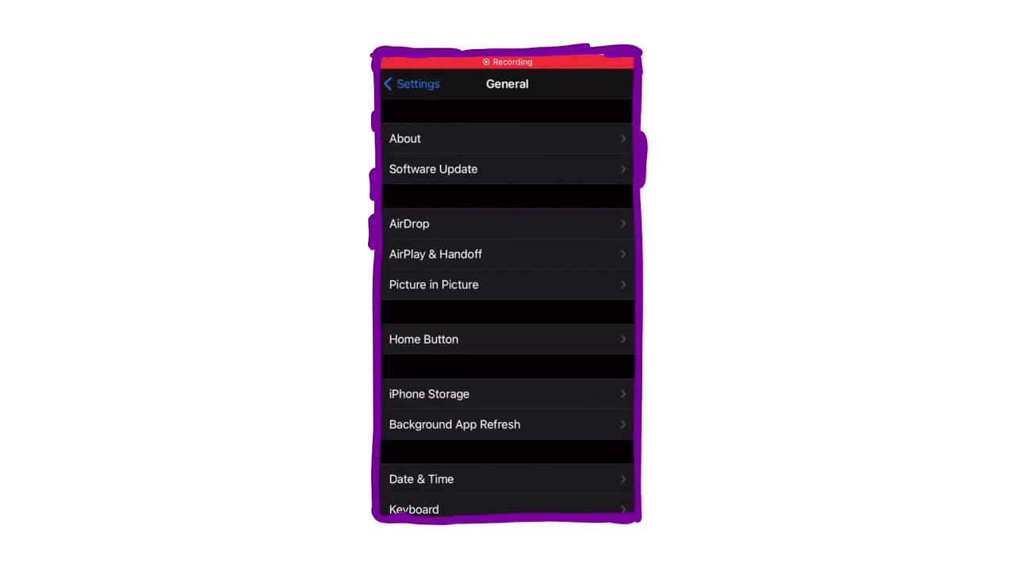
scroll(507, 301, "down", 5)
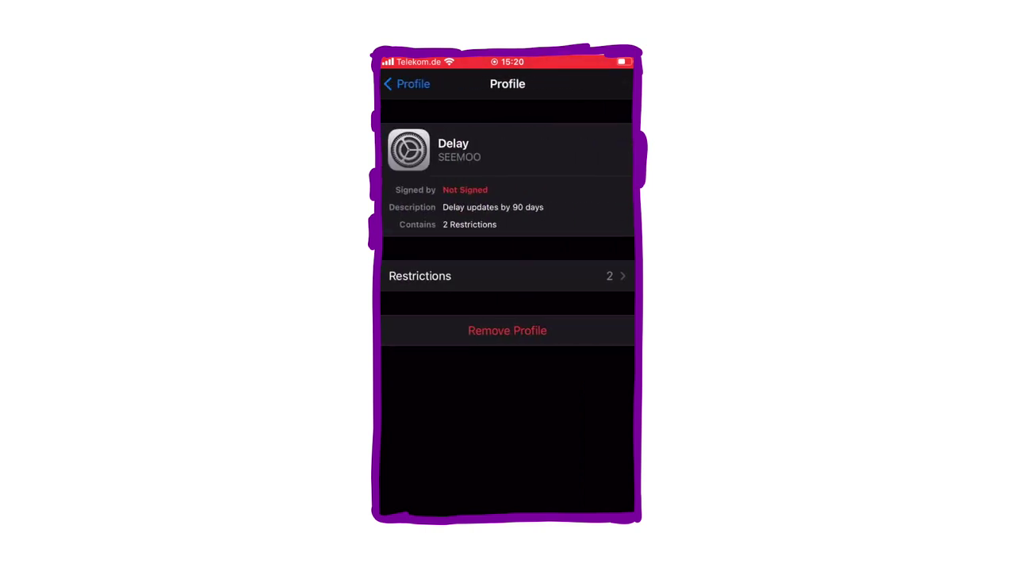
left_click(507, 275)
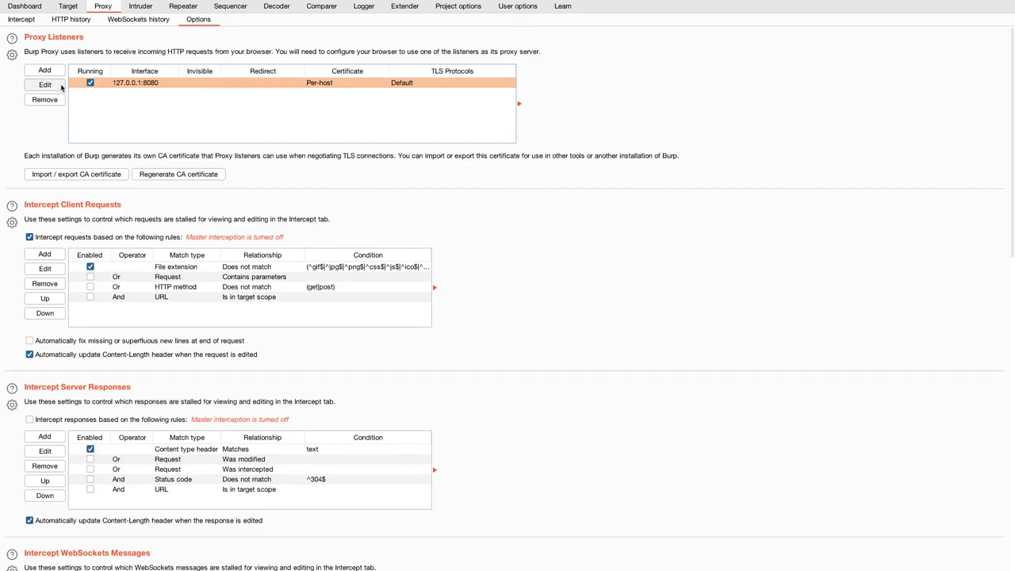
- Rebind Burp's 127.0.0.1:8080 proxy listener from loopback to a specific address
left_click(48, 85)
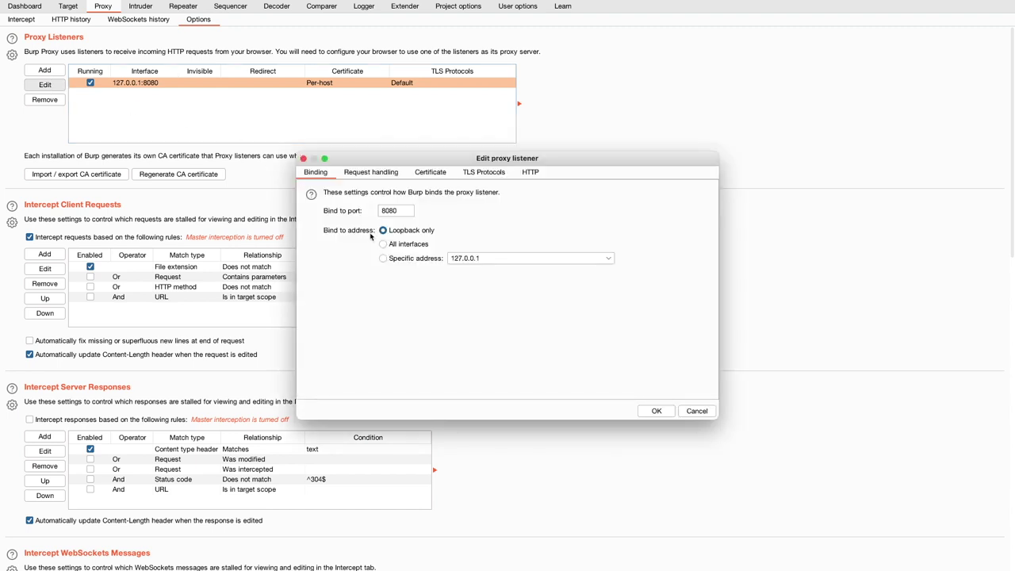
left_click(398, 246)
left_click(402, 263)
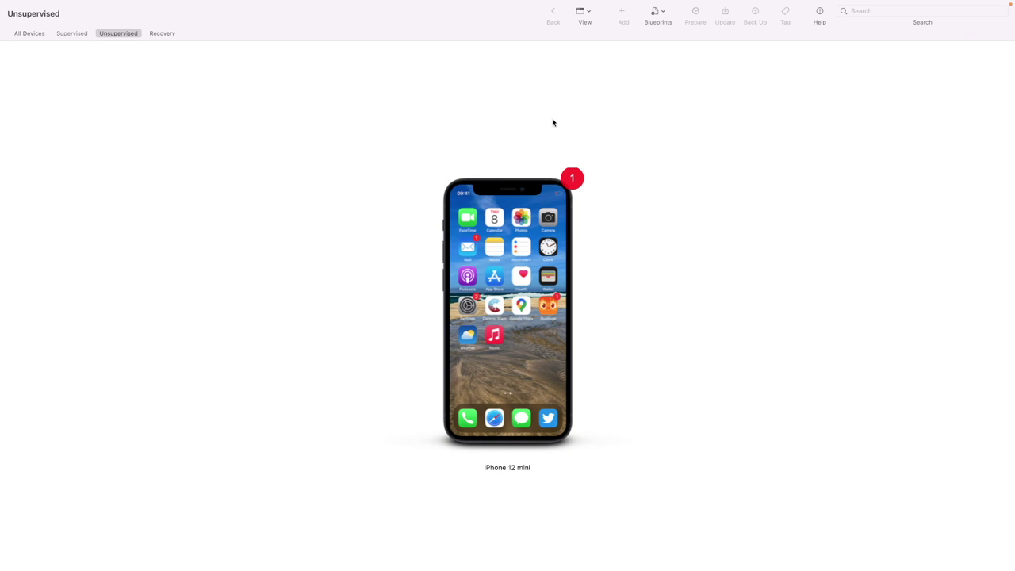
- Prepare the iPhone 12 mini as supervised, without MDM, under organization SEEMOO
left_click(544, 206)
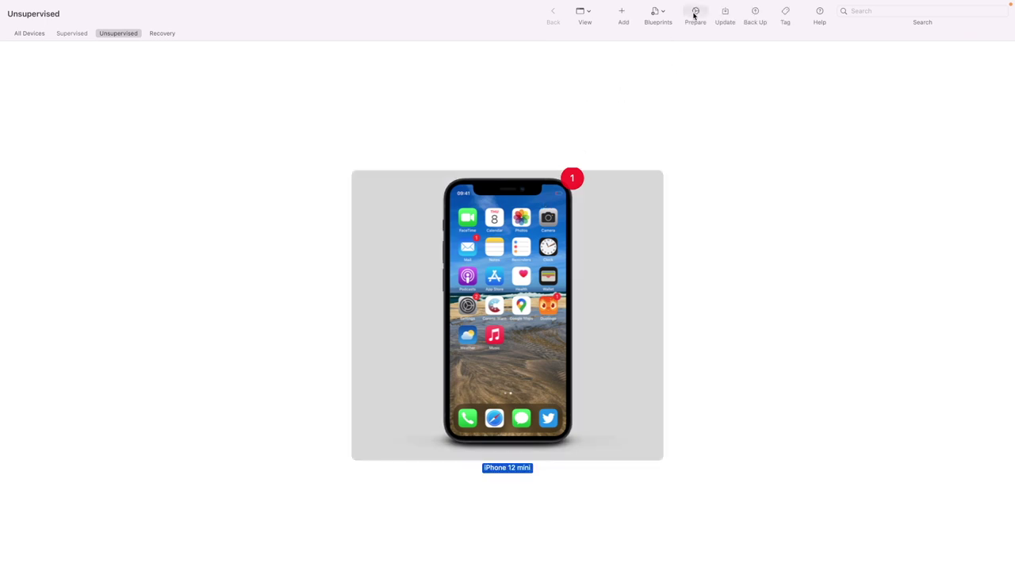
left_click(695, 14)
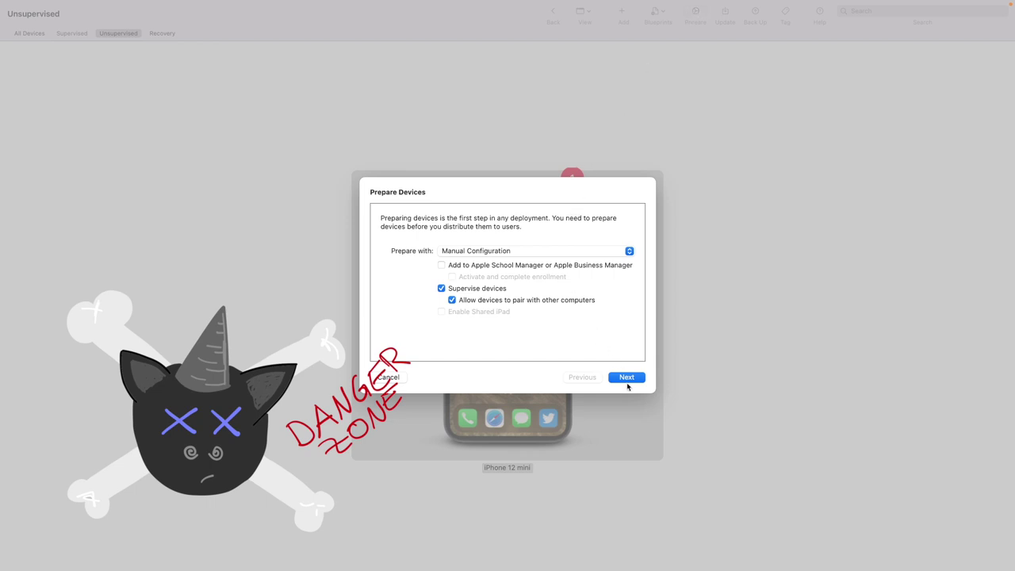
left_click(626, 379)
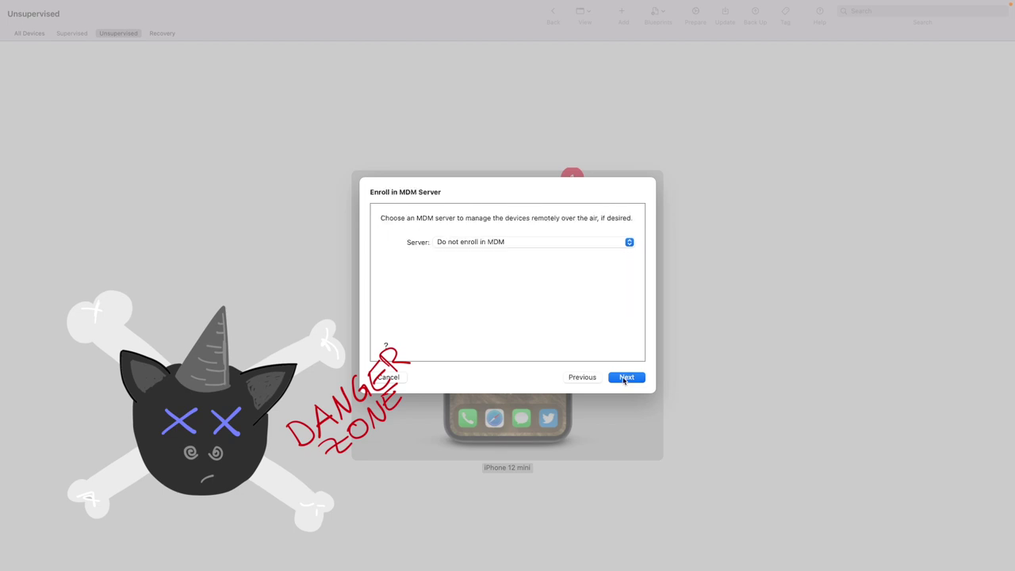
left_click(624, 378)
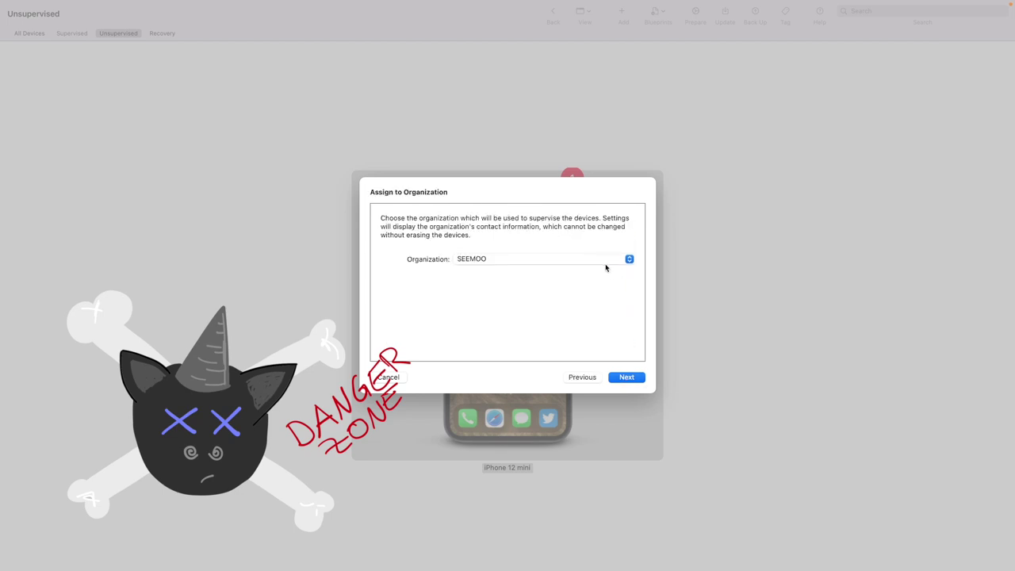
left_click(616, 379)
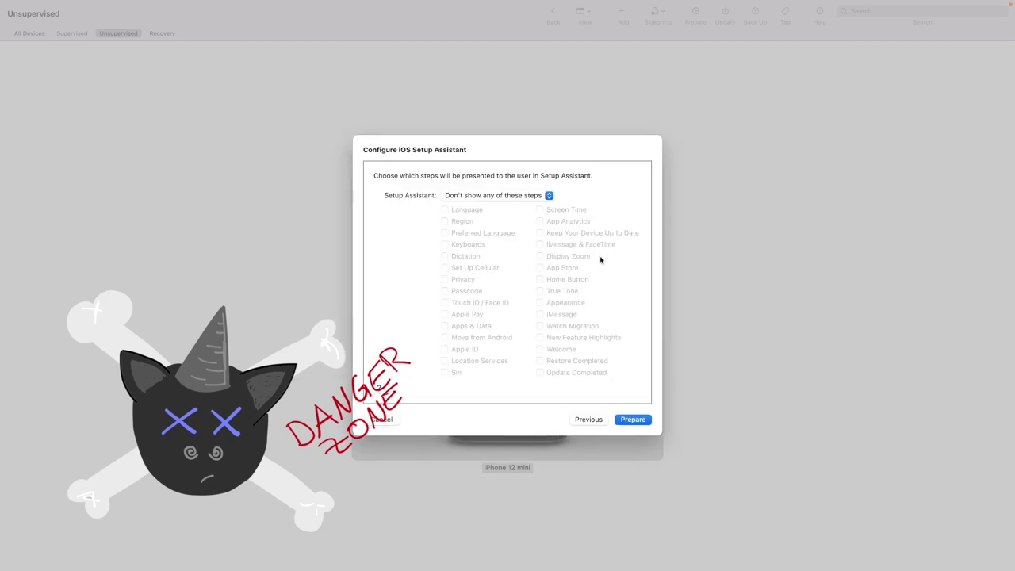